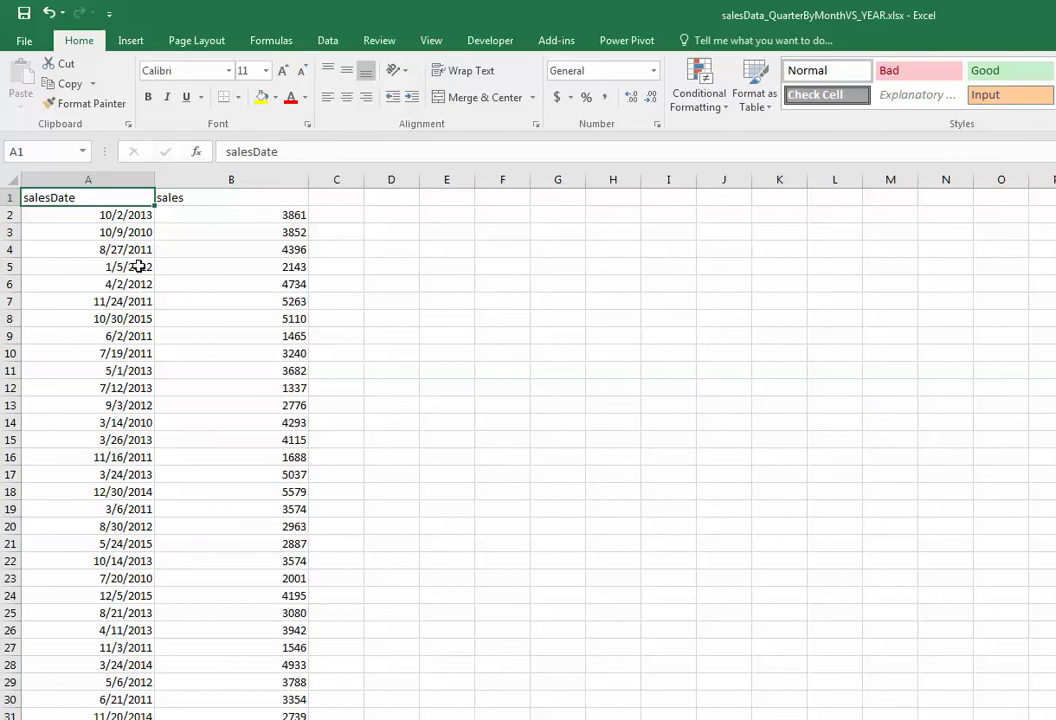
# Select the first sales date, 10/2/2013, in Excel's salesData sheet.
pyautogui.click(137, 215)
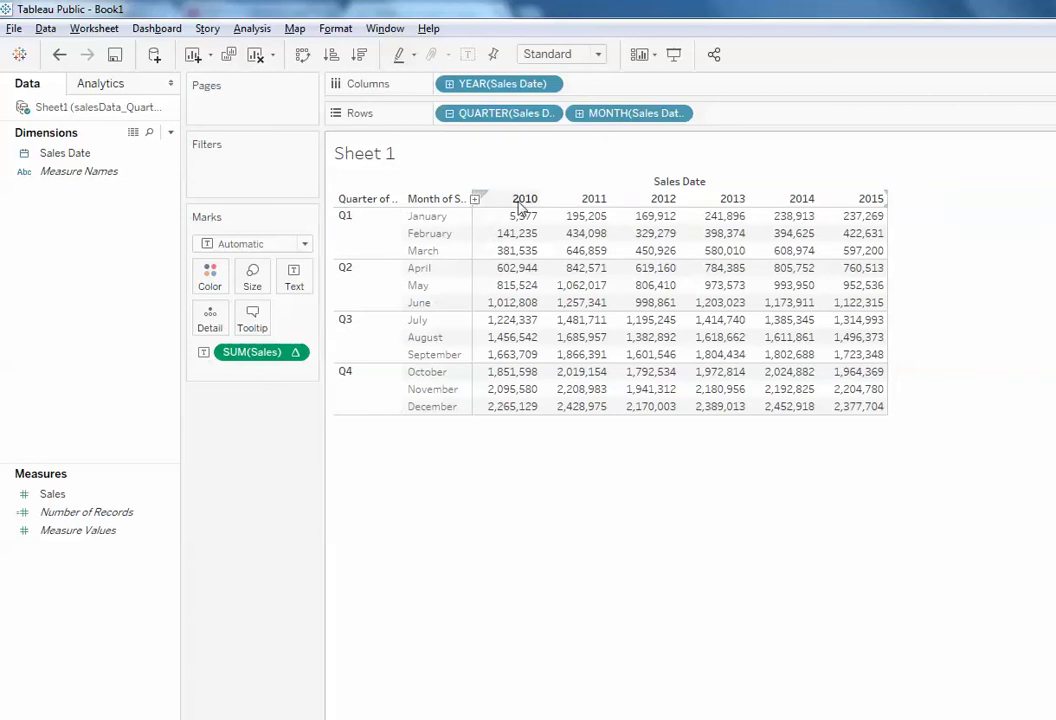
pyautogui.moveTo(524, 198)
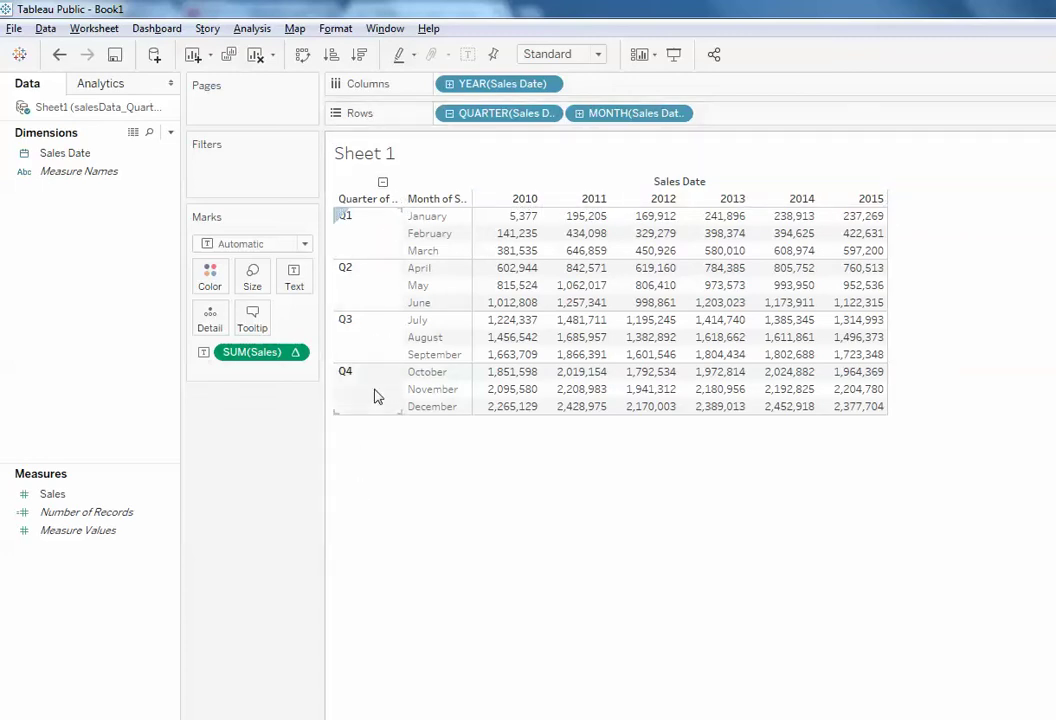
pyautogui.moveTo(367, 198)
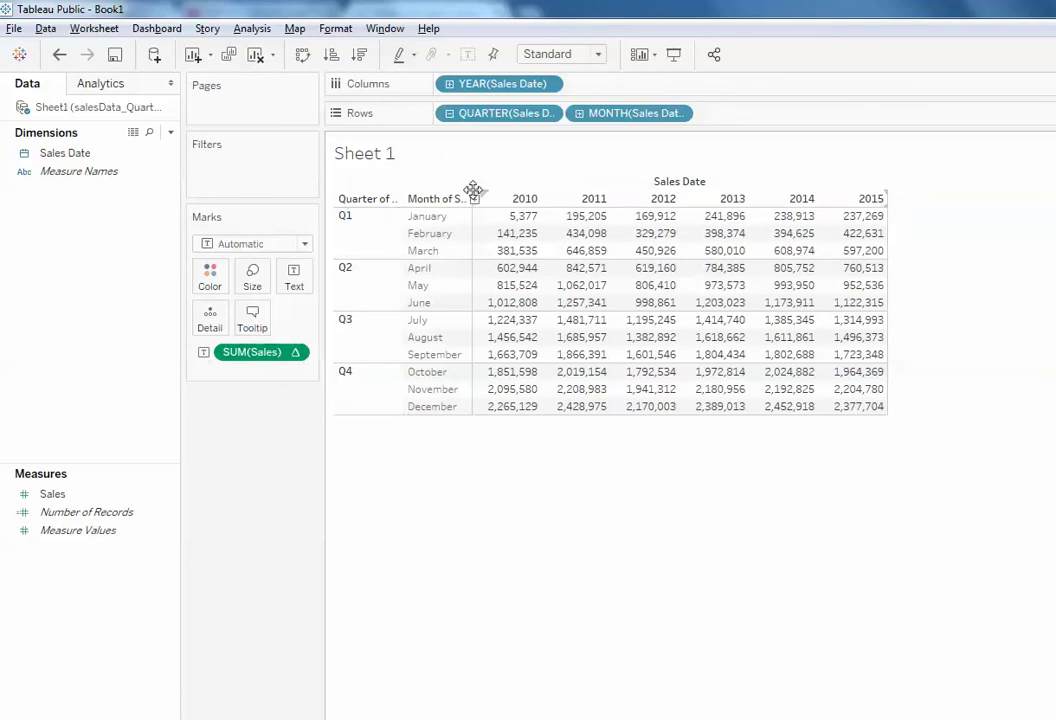
# Review Sheet 1's crosstab of running-total sales by month and year.
pyautogui.moveTo(475, 188); pyautogui.dragTo(471, 196)
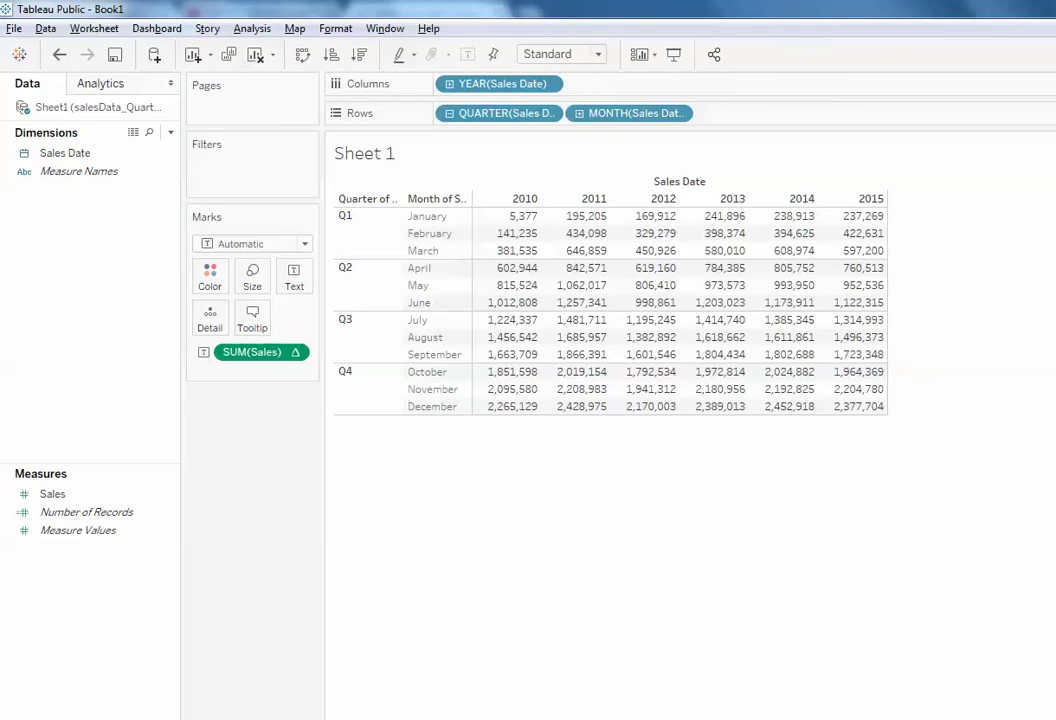
# Create a new worksheet and lay Sales Date years across Columns.
pyautogui.hotkey('ctrl', 'm')
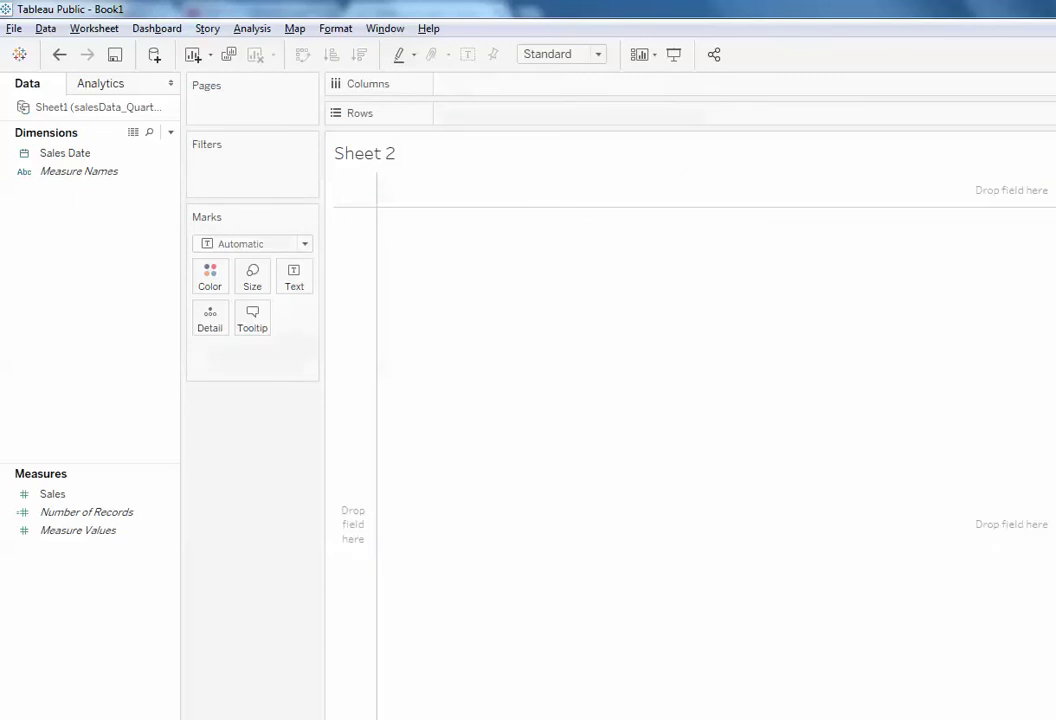
pyautogui.click(94, 160)
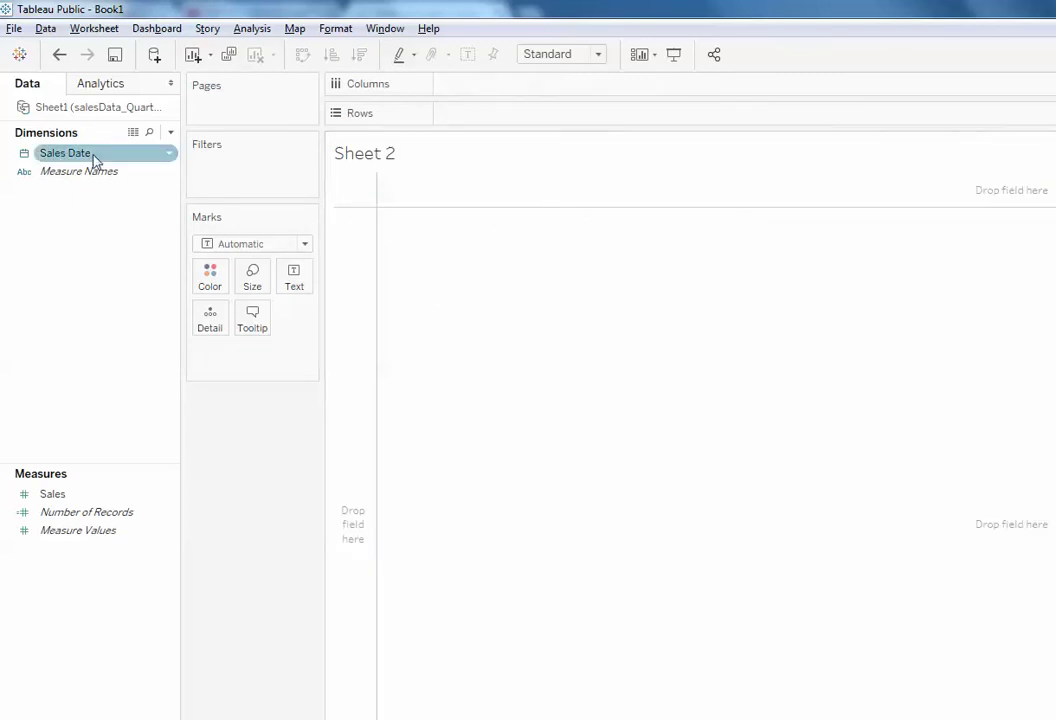
pyautogui.click(60, 157)
pyautogui.click(56, 496)
pyautogui.click(95, 158)
pyautogui.moveTo(71, 158); pyautogui.dragTo(501, 97)
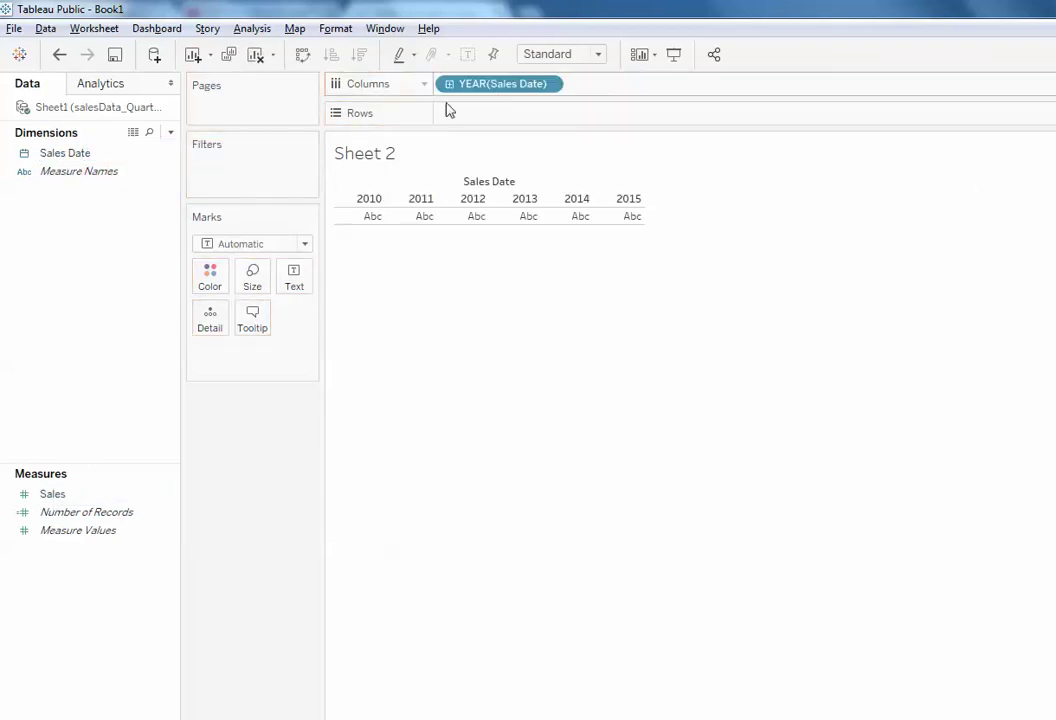
# Add Sales Date to Rows as quarters and fill the cells with summed Sales.
pyautogui.click(70, 156)
pyautogui.moveTo(72, 157); pyautogui.dragTo(478, 110)
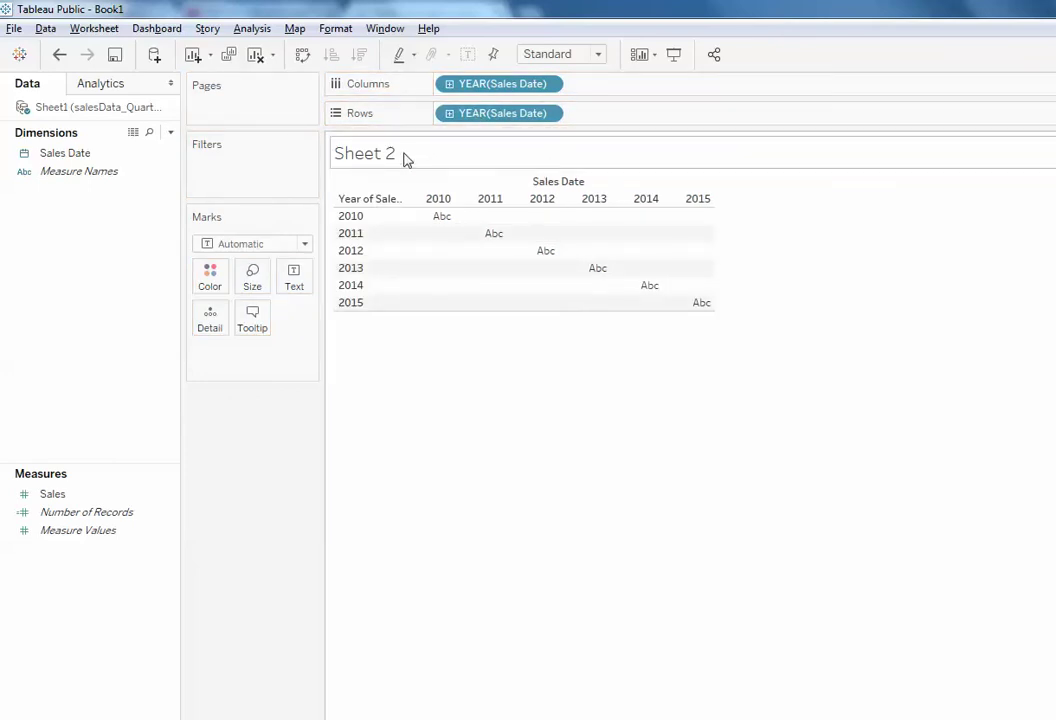
pyautogui.rightClick(489, 118)
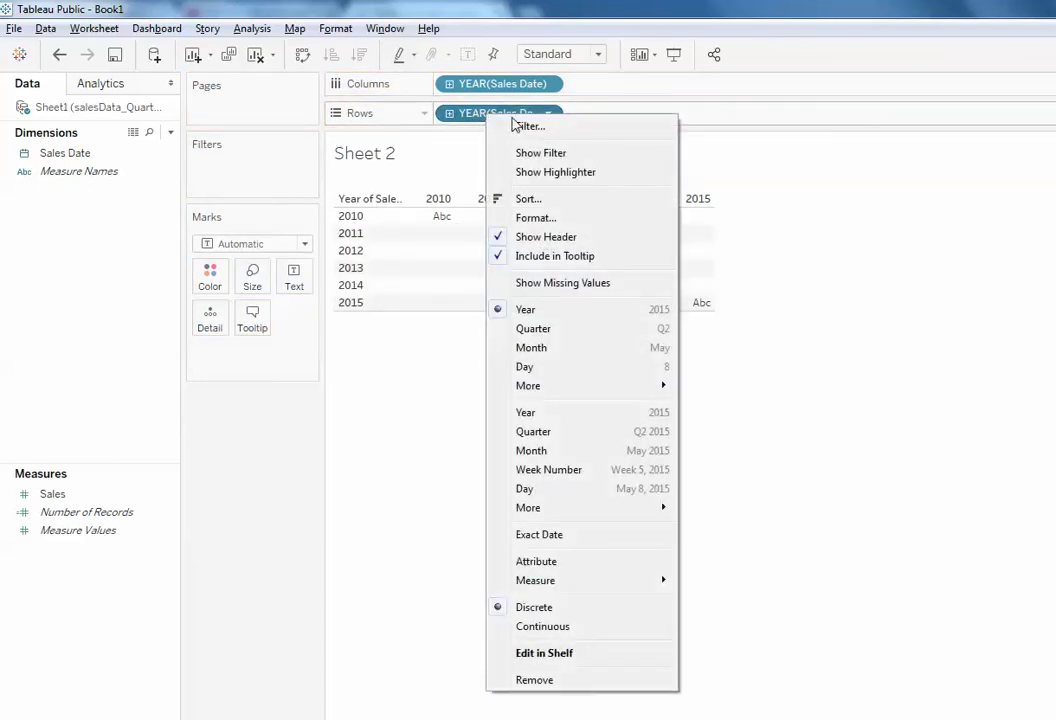
pyautogui.click(534, 329)
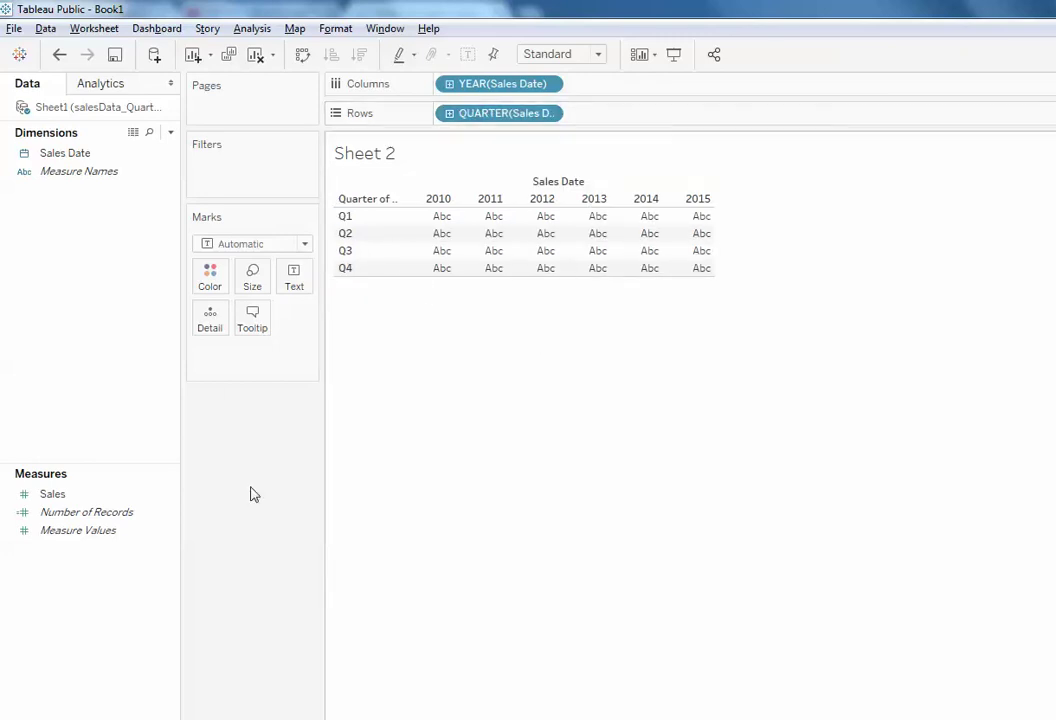
pyautogui.click(52, 496)
pyautogui.moveTo(52, 496); pyautogui.dragTo(482, 250)
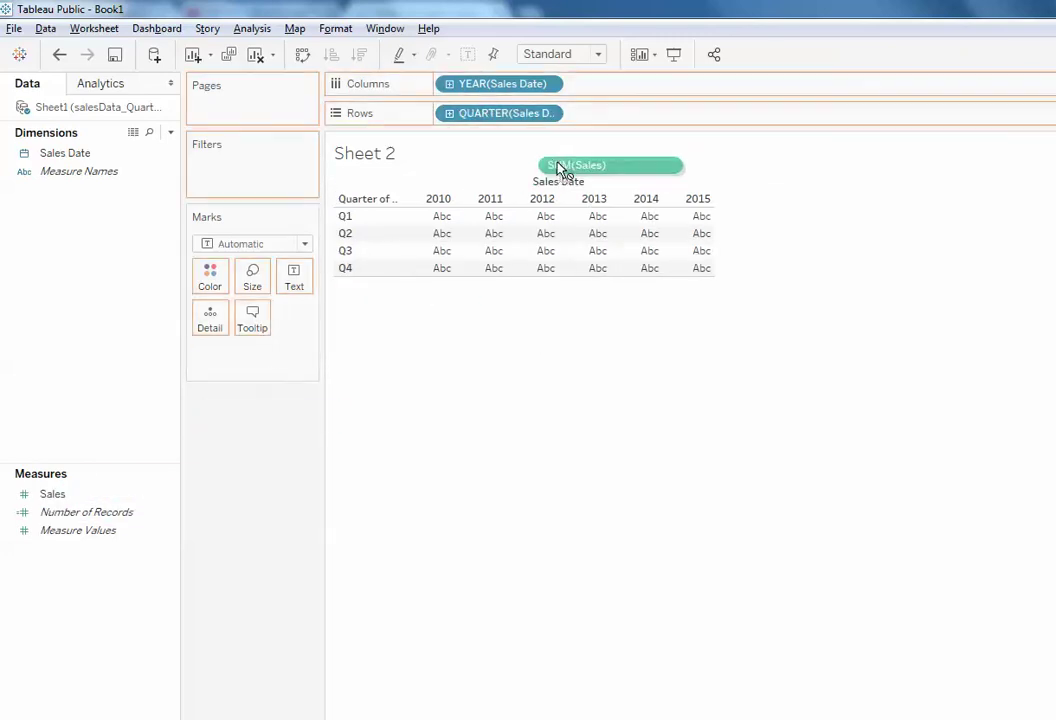
pyautogui.moveTo(482, 250); pyautogui.dragTo(485, 252)
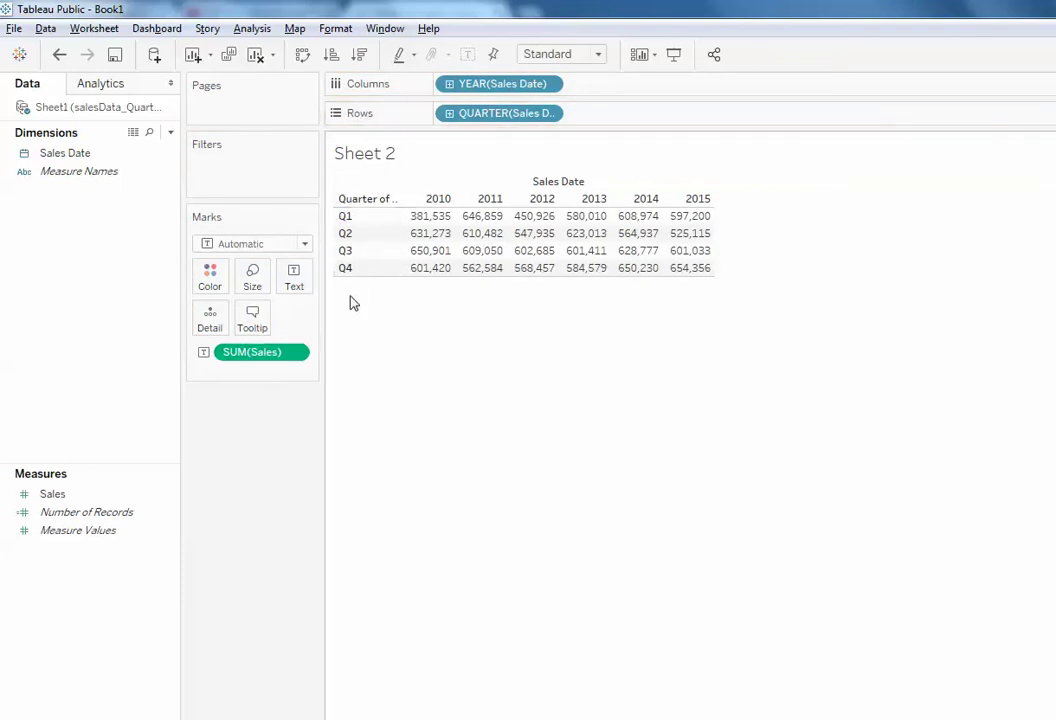
# Add Sales Date as a second row level set to Month, then switch to Excel.
pyautogui.moveTo(697, 198)
pyautogui.click(80, 158)
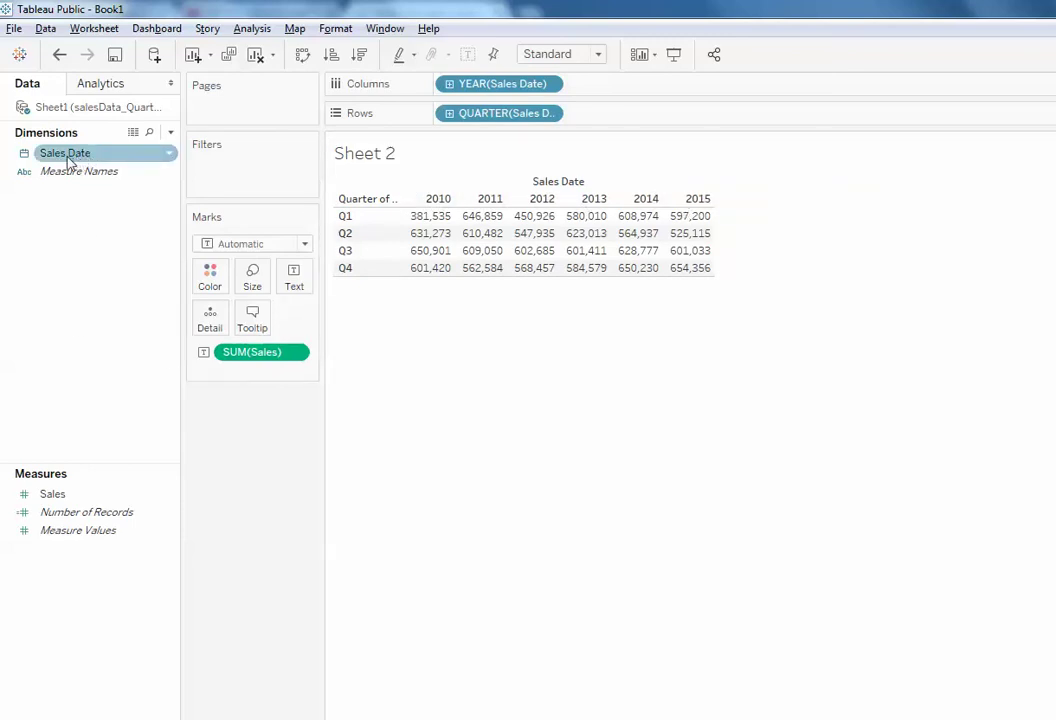
pyautogui.moveTo(80, 160); pyautogui.dragTo(618, 121)
pyautogui.rightClick(620, 117)
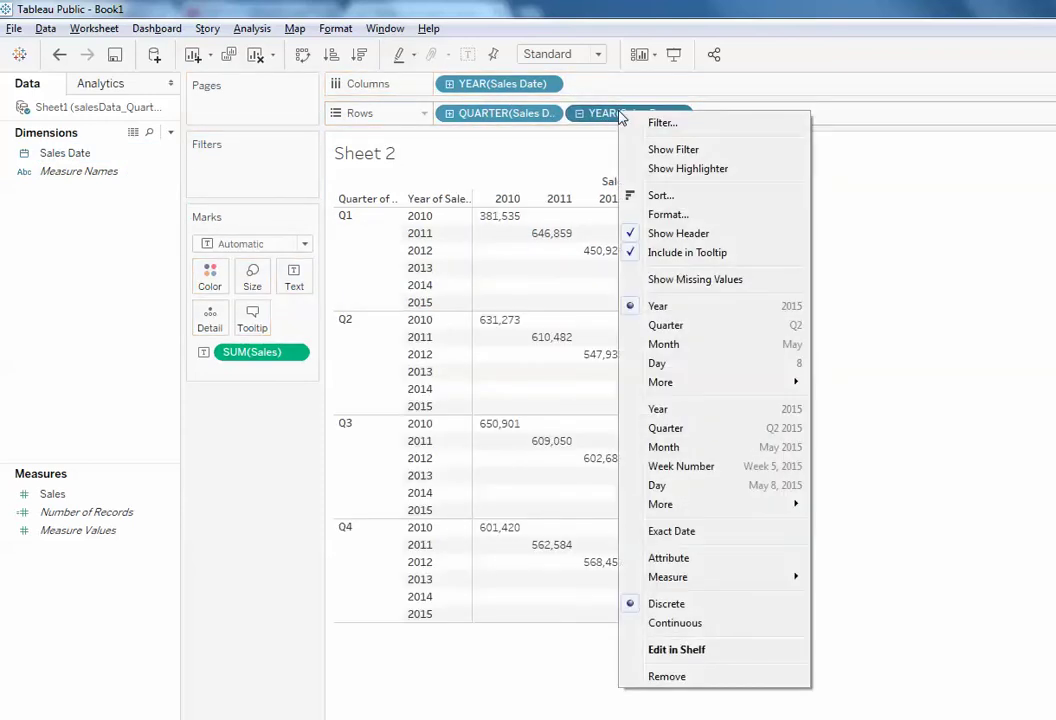
pyautogui.click(663, 345)
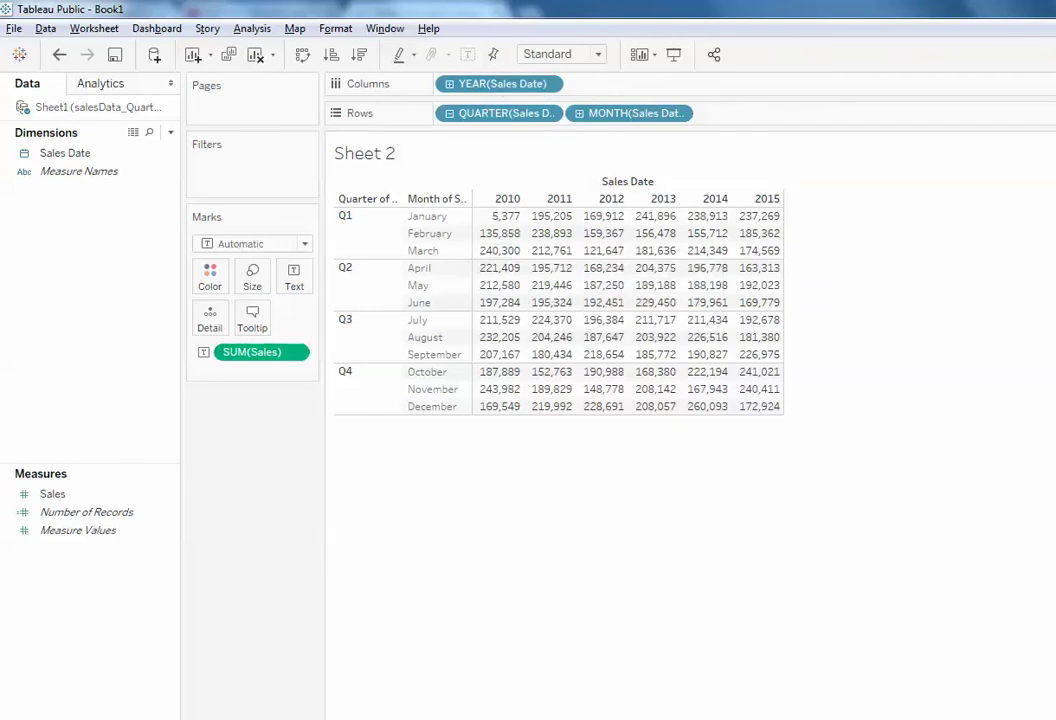
pyautogui.moveTo(551, 233)
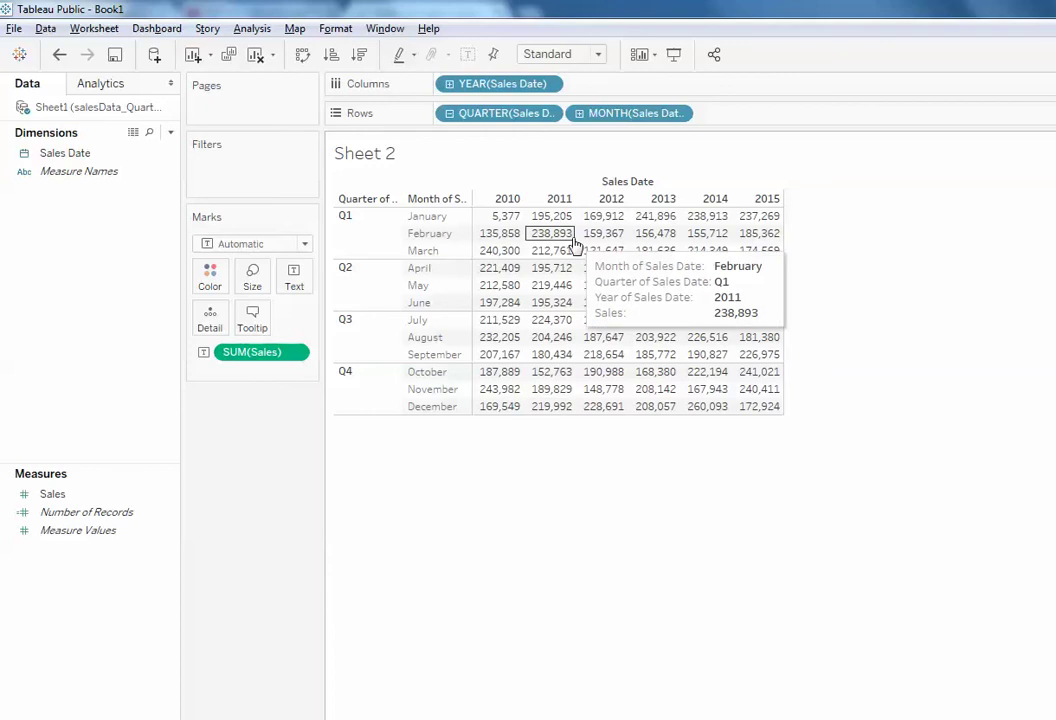
pyautogui.hotkey('alt', 'Tab')
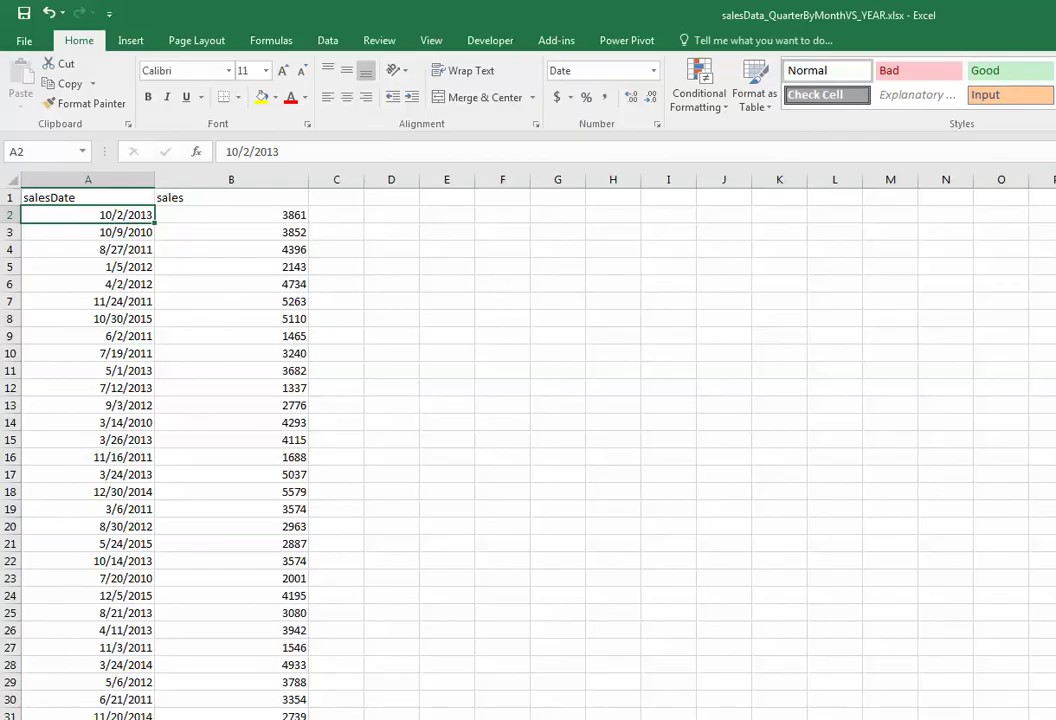
# Return from Excel to Tableau's Sheet 2 of monthly sales by year.
pyautogui.hotkey('alt', 'Tab')
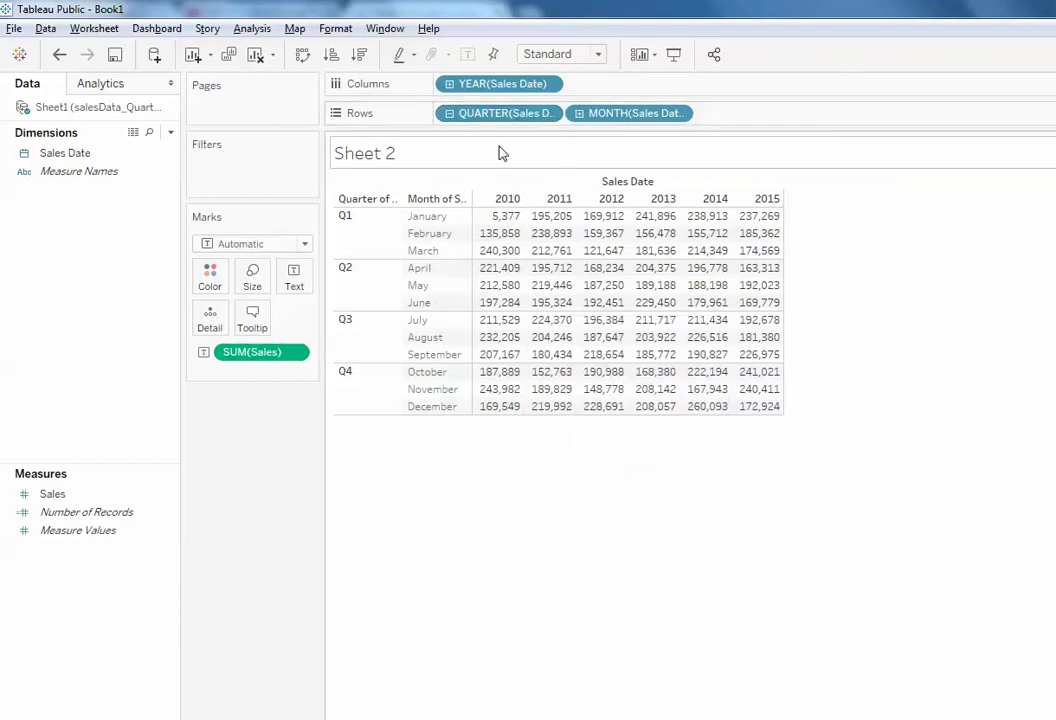
# Apply a Running Total (Sum) table calculation to SUM(Sales), computed down the table.
pyautogui.moveTo(252, 352)
pyautogui.rightClick(251, 364)
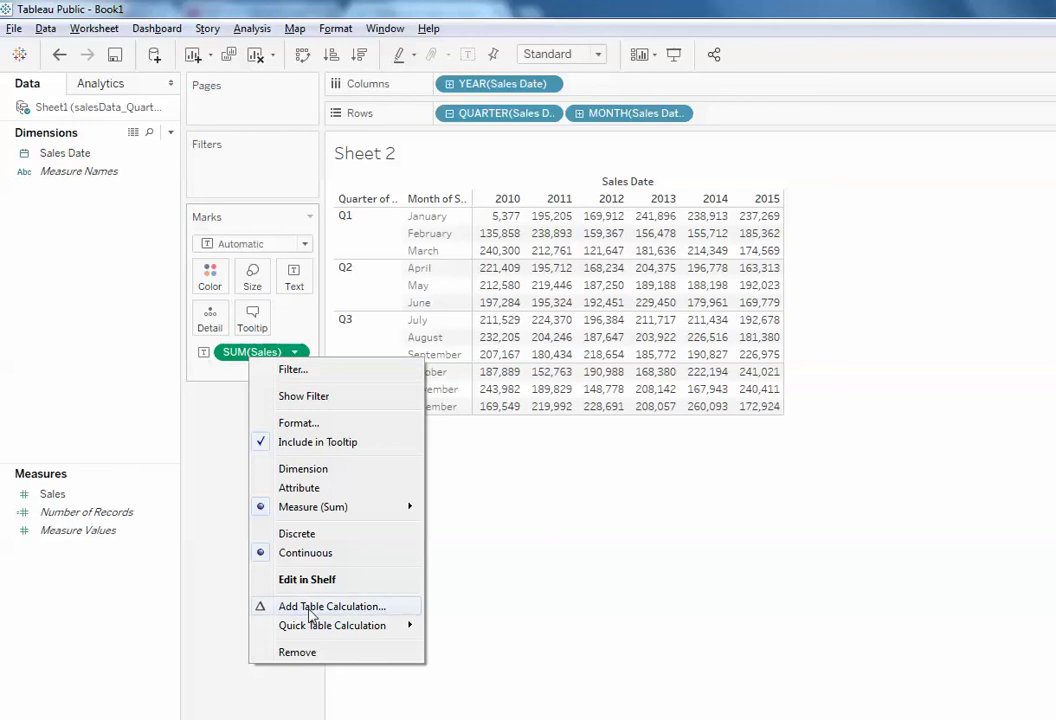
pyautogui.click(280, 607)
pyautogui.moveTo(811, 272)
pyautogui.mouseDown()
pyautogui.moveTo(755, 240)
pyautogui.moveTo(295, 132)
pyautogui.moveTo(467, 128)
pyautogui.mouseUp()
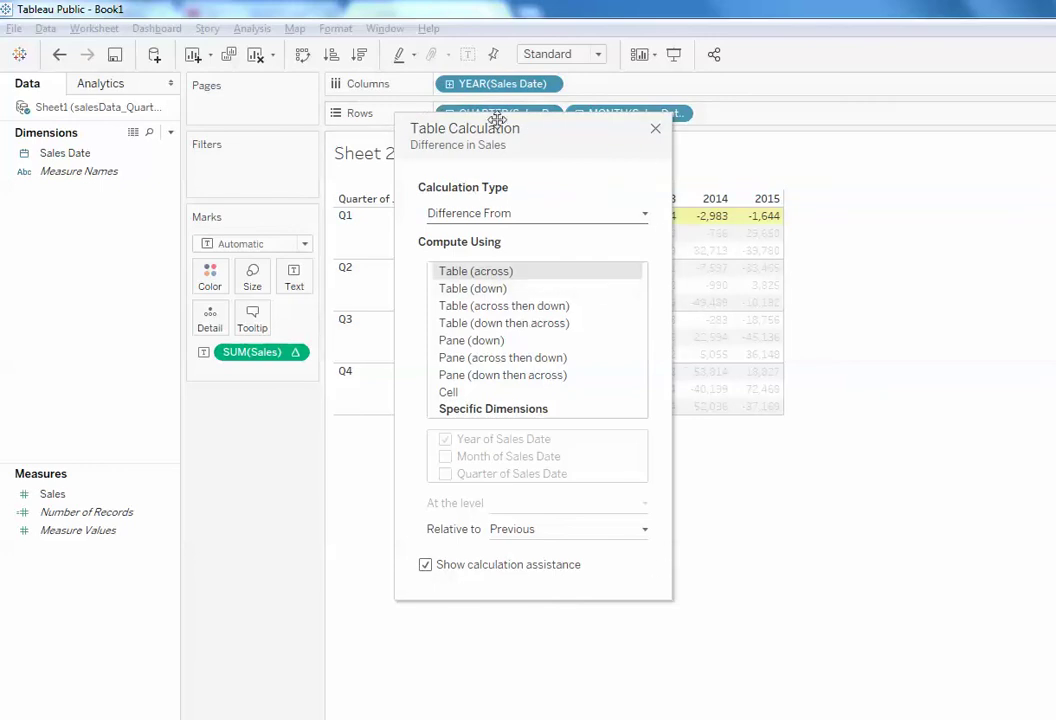
pyautogui.moveTo(495, 118)
pyautogui.mouseDown()
pyautogui.moveTo(838, 135)
pyautogui.moveTo(830, 140)
pyautogui.mouseUp()
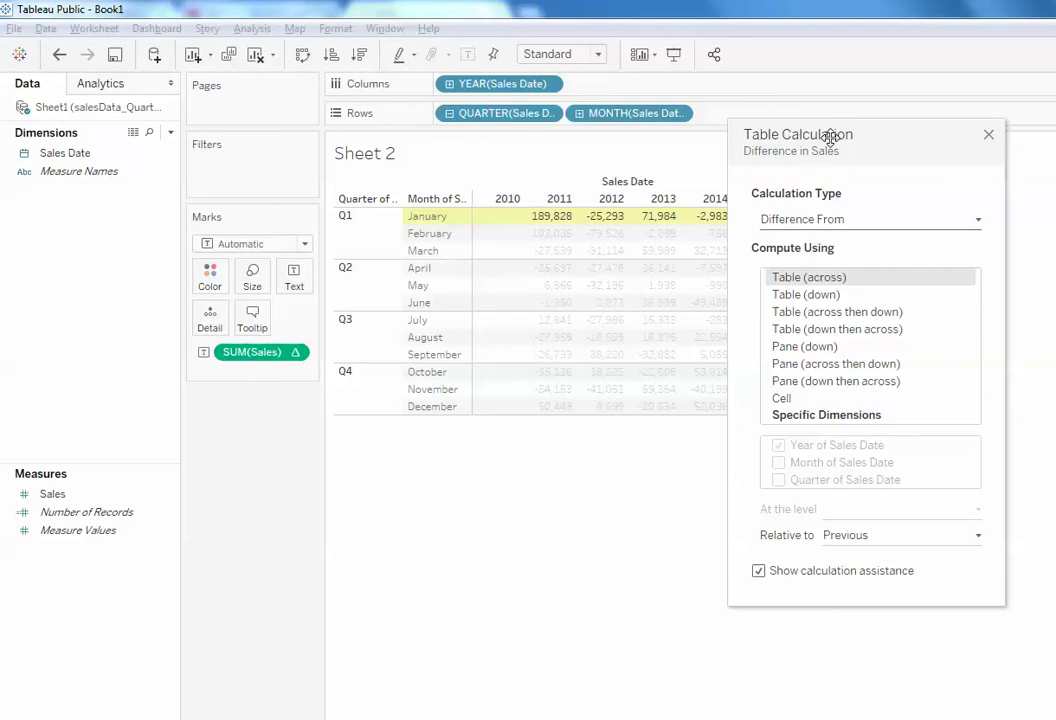
pyautogui.click(815, 295)
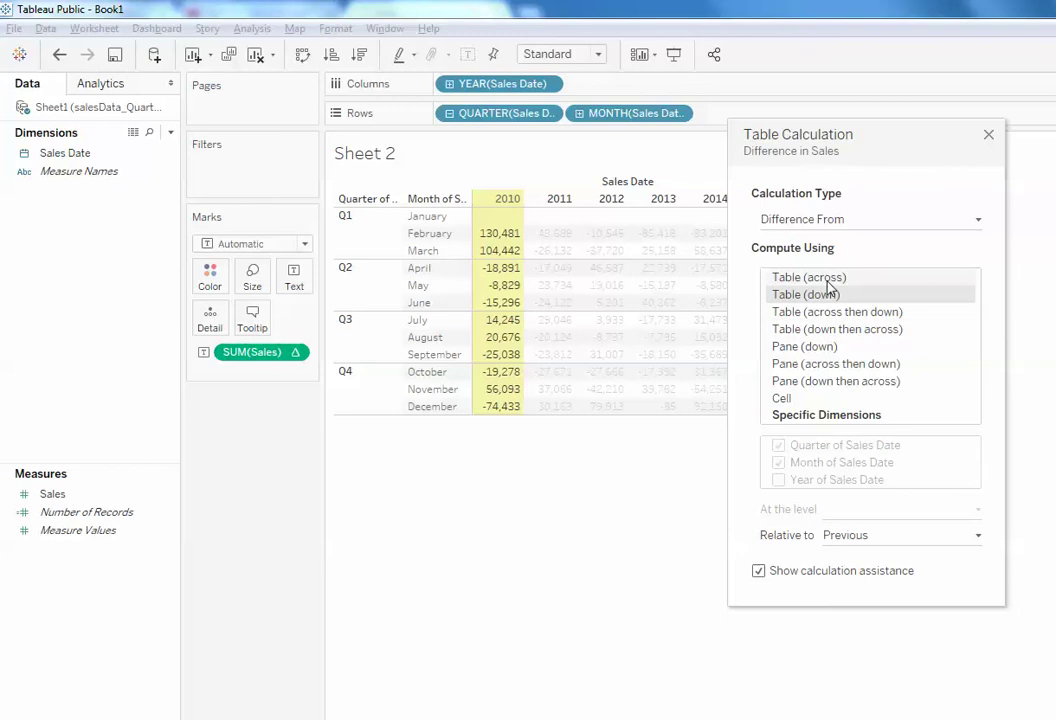
pyautogui.click(882, 222)
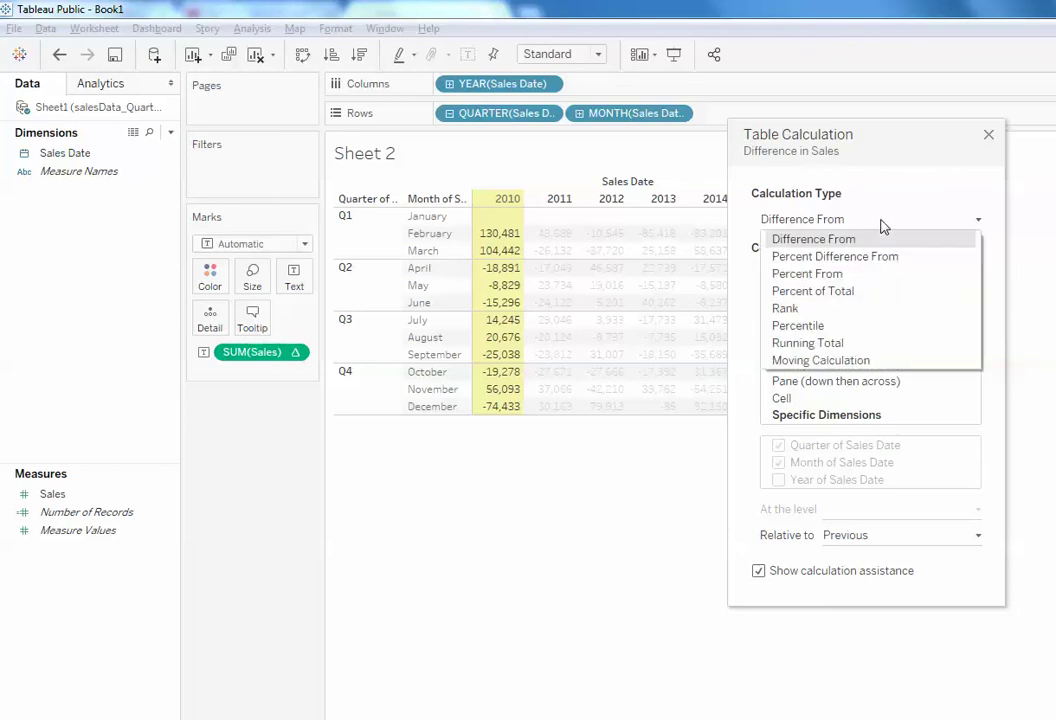
pyautogui.click(845, 343)
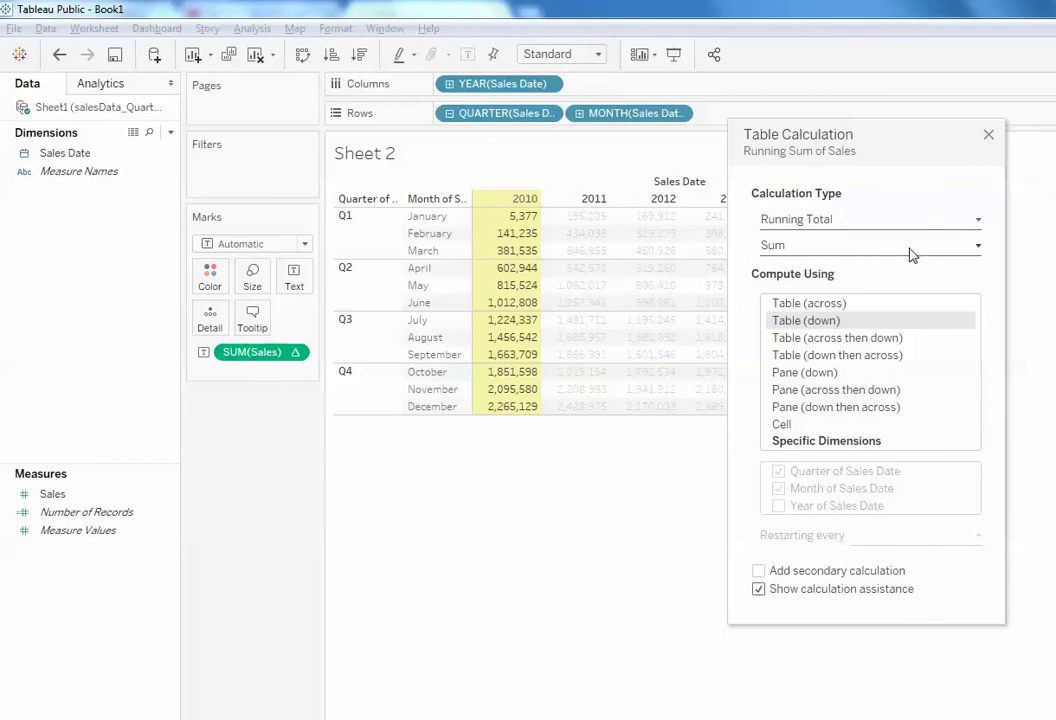
pyautogui.click(862, 257)
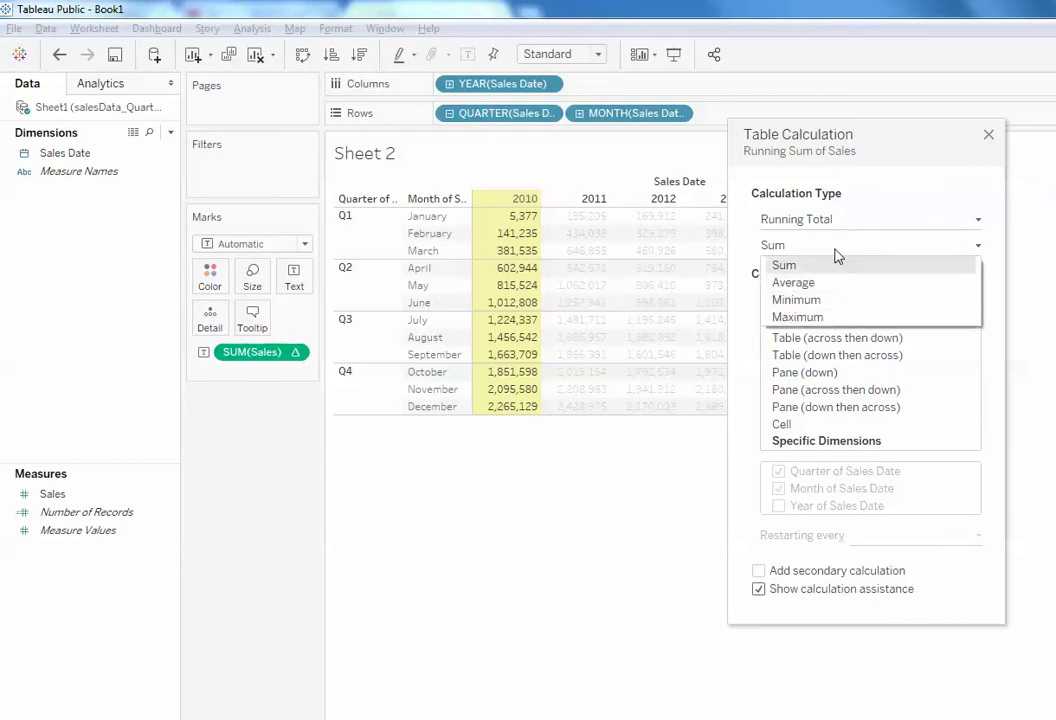
pyautogui.click(843, 247)
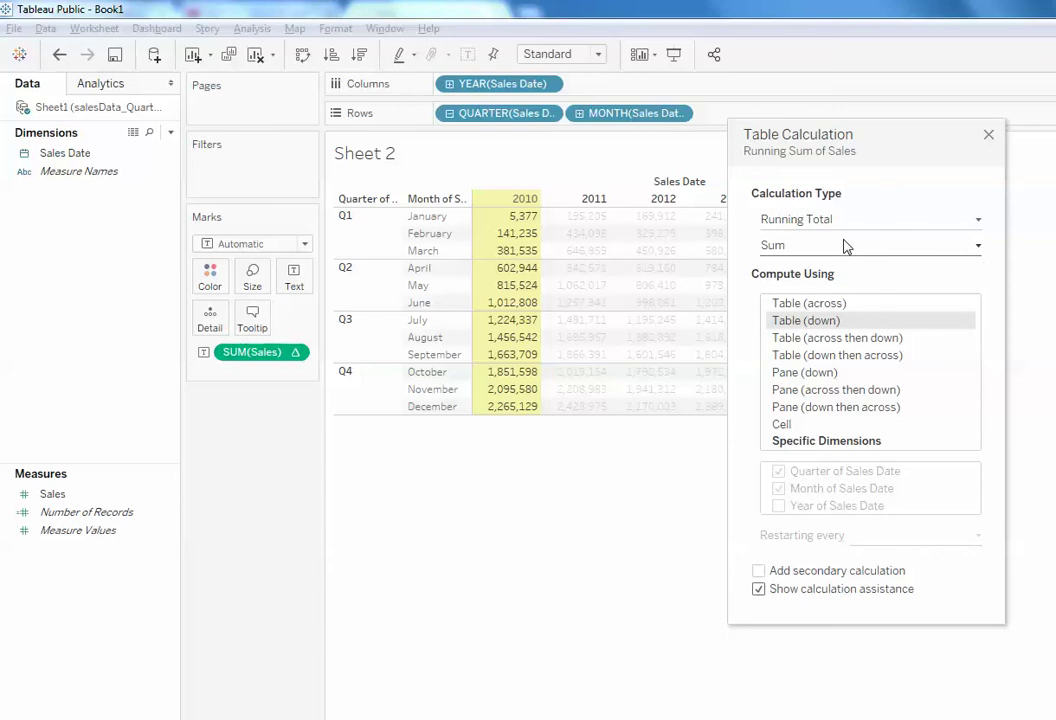
pyautogui.click(989, 136)
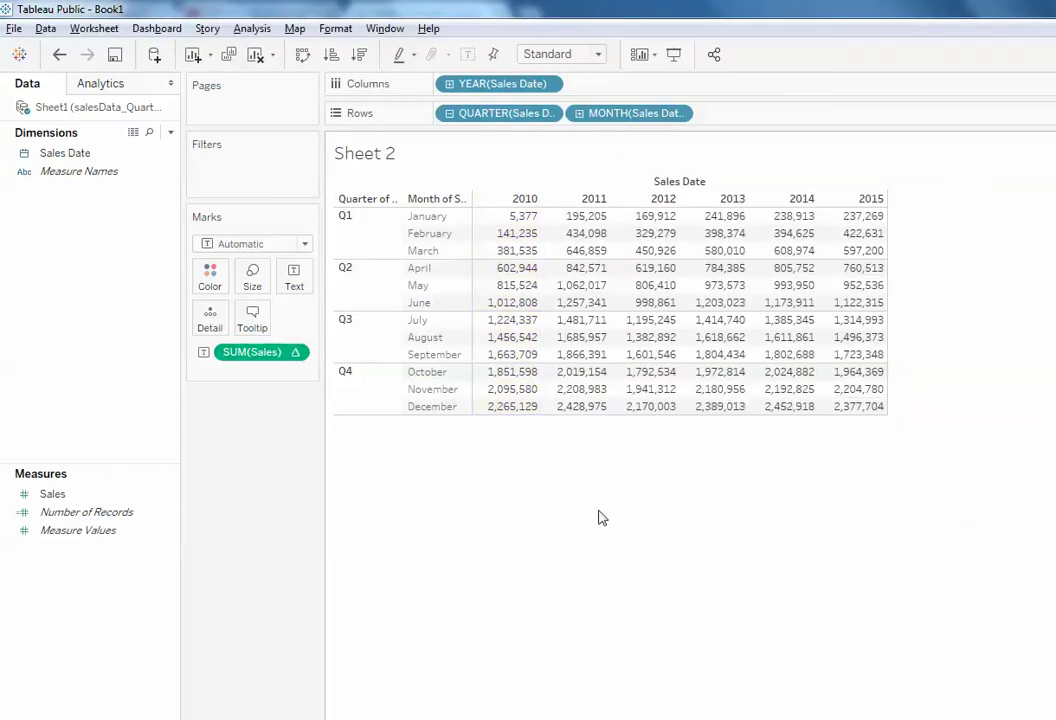